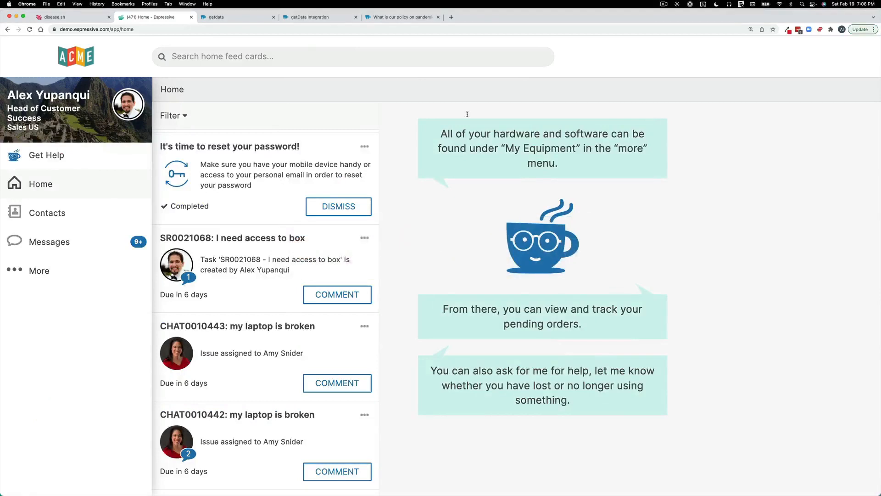
- Look over the COVID-19 USA example on the disease.sh page, including its request URL and response
left_click(58, 17)
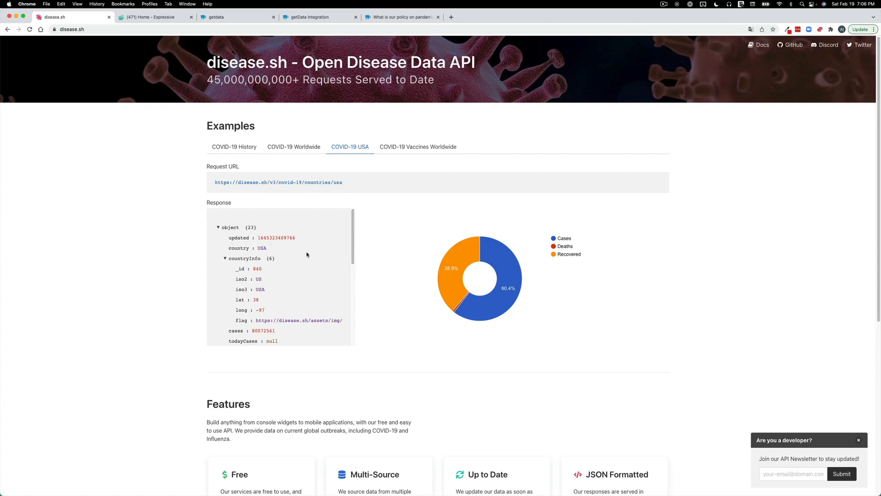
scroll(308, 254, "down", 2)
scroll(308, 255, "up", 2)
- Review the getdata integration method's settings, including the endpoint field and the headers list
left_click(222, 17)
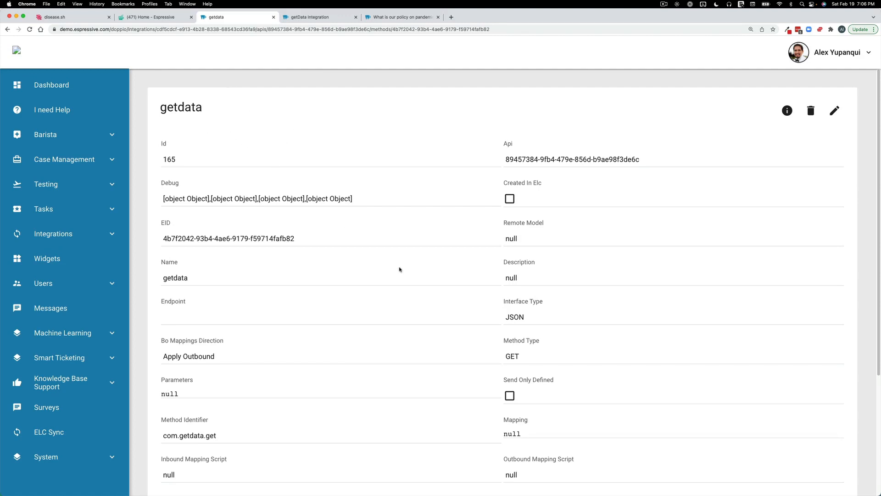
scroll(447, 278, "down", 2)
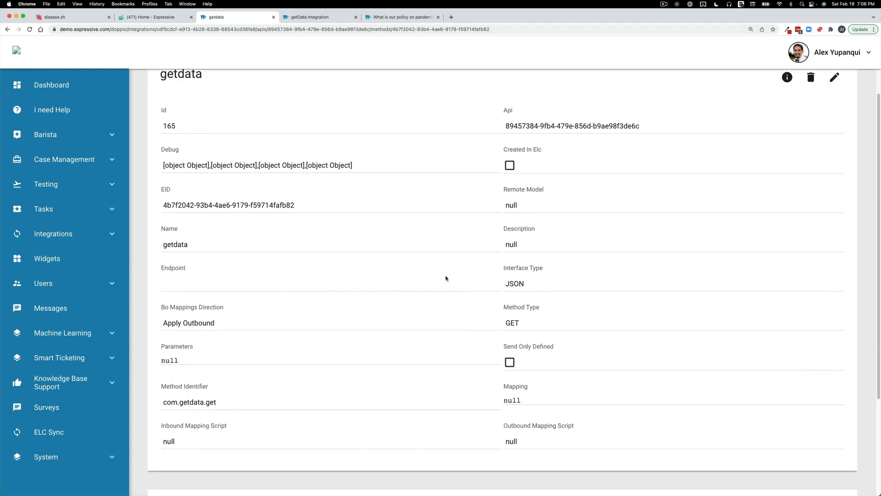
scroll(547, 292, "down", 5)
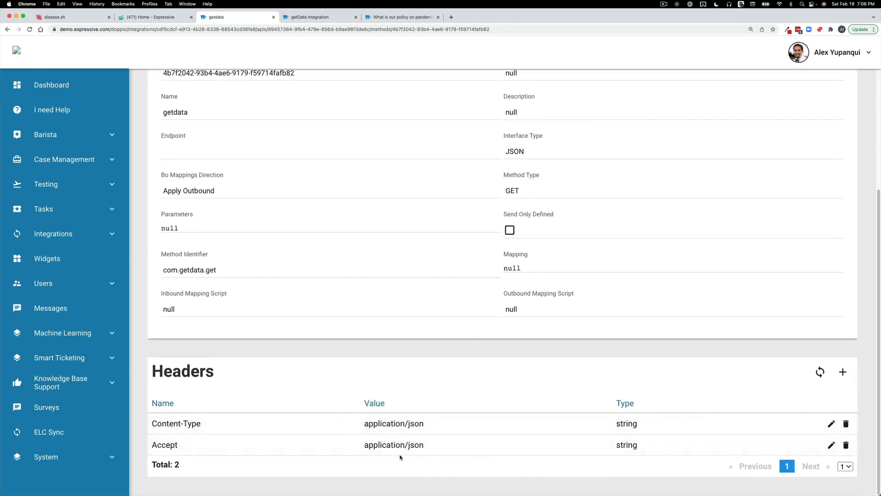
scroll(418, 317, "up", 3)
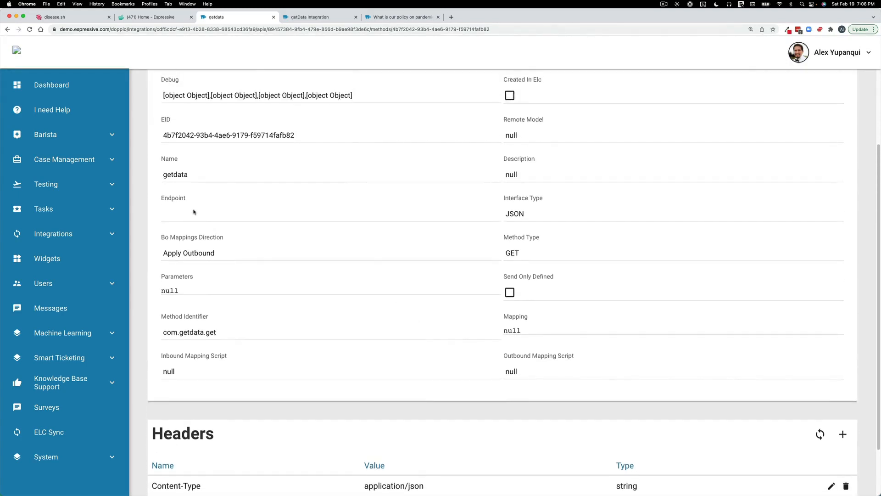
left_click(69, 17)
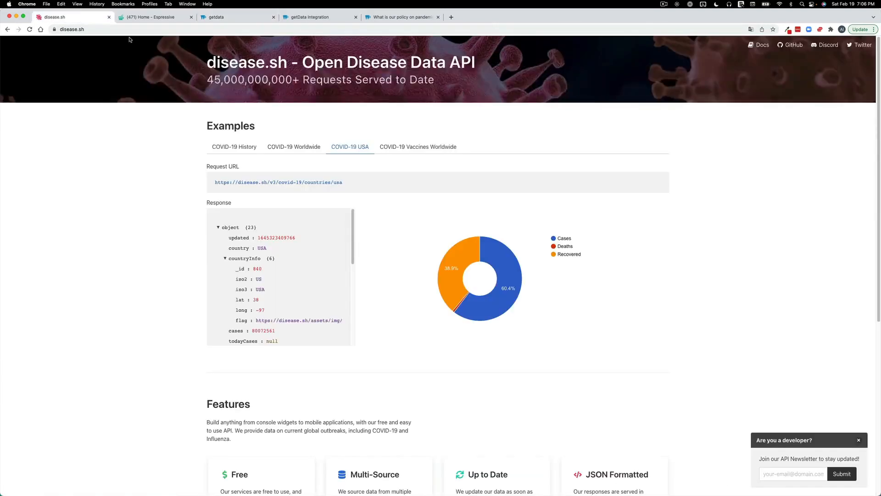
left_click_drag(343, 182, 214, 183)
key("super+c")
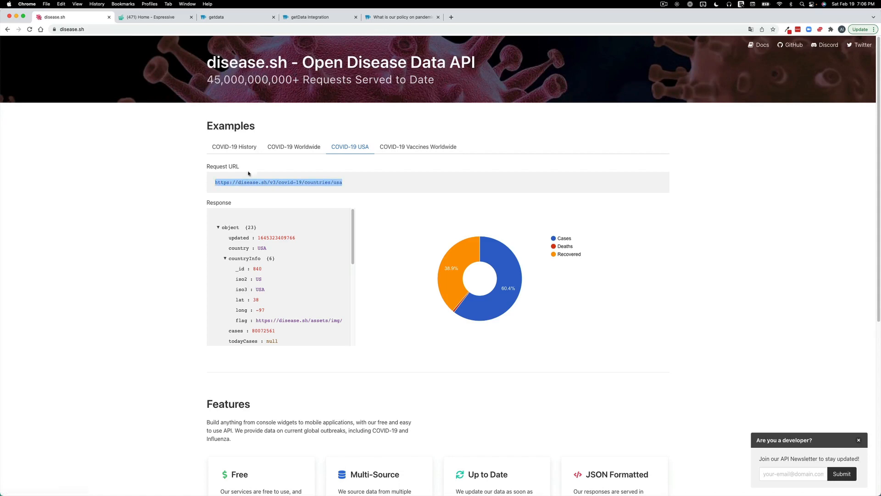
left_click(231, 16)
scroll(781, 120, "up", 3)
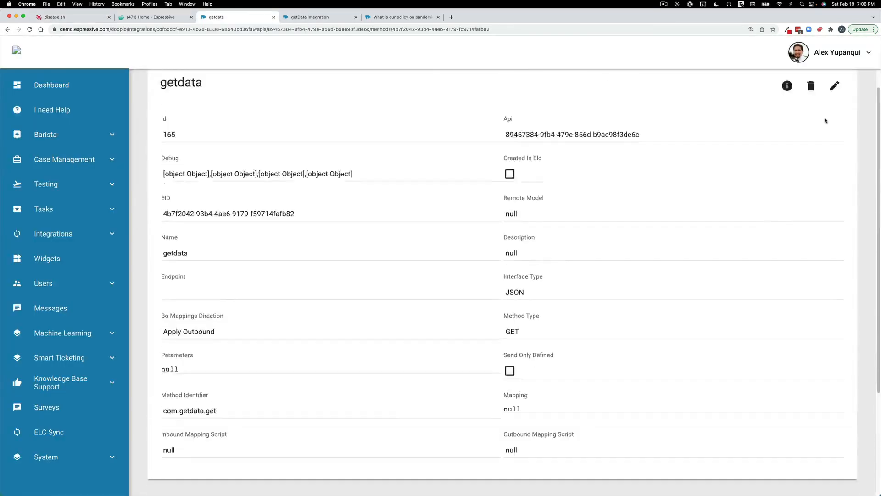
left_click(840, 110)
left_click(171, 307)
key("super+v")
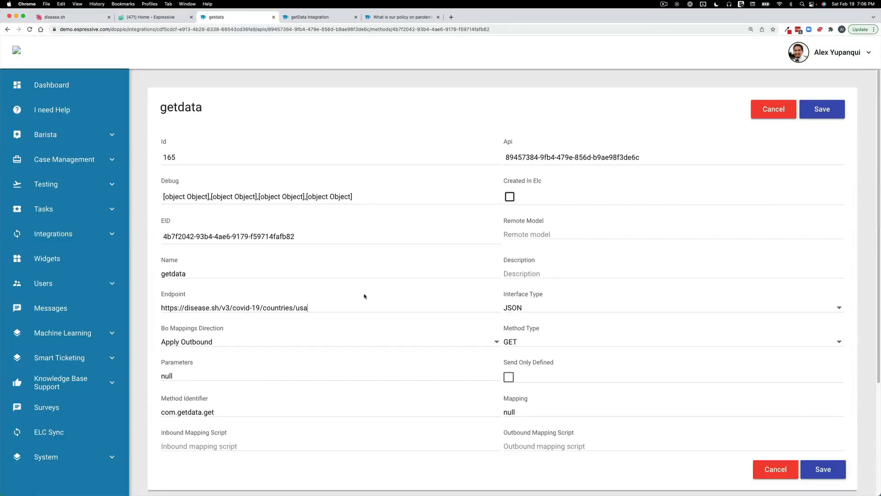
left_click(832, 112)
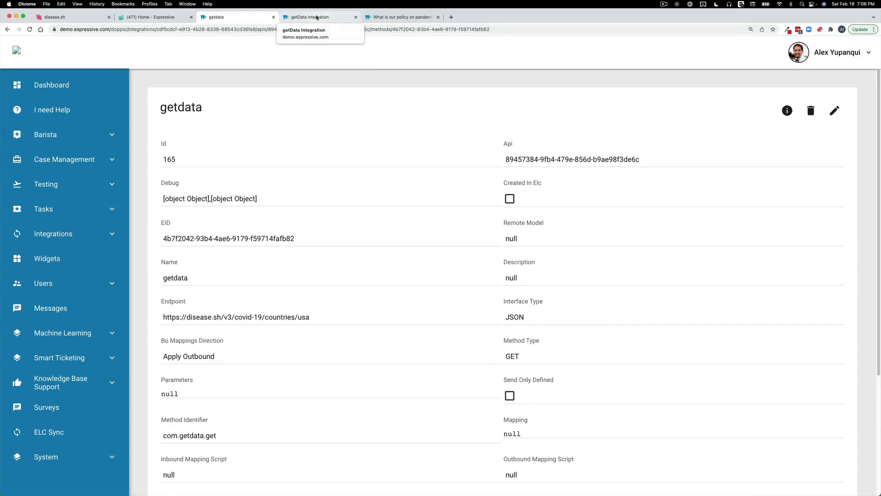
- Review the getData Integration intent's flow control actions, run an intent test and highlight the returned data
left_click(319, 19)
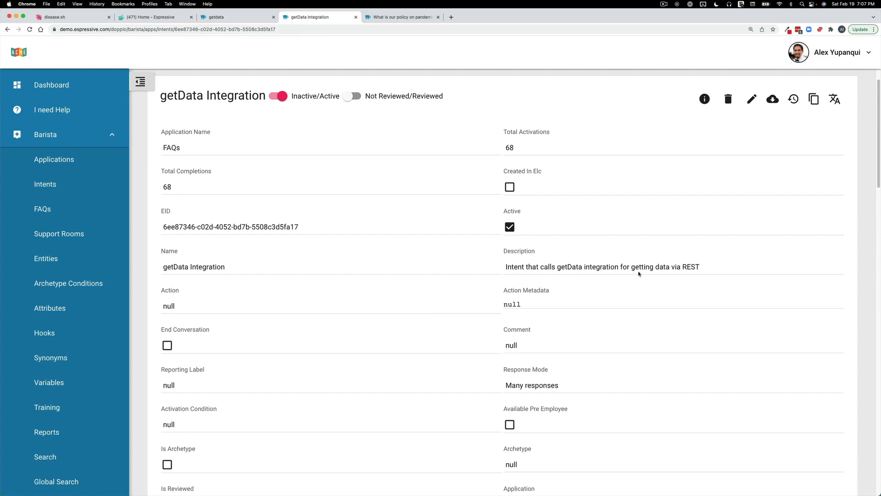
scroll(639, 274, "down", 12)
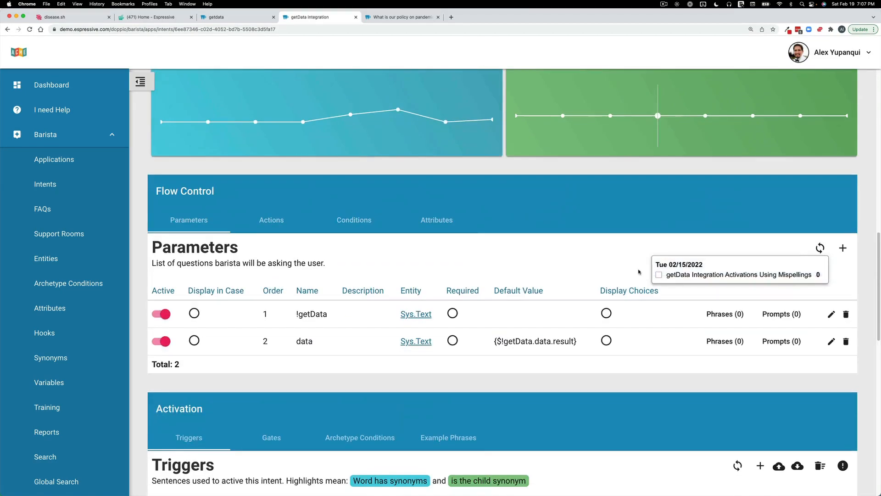
left_click(278, 227)
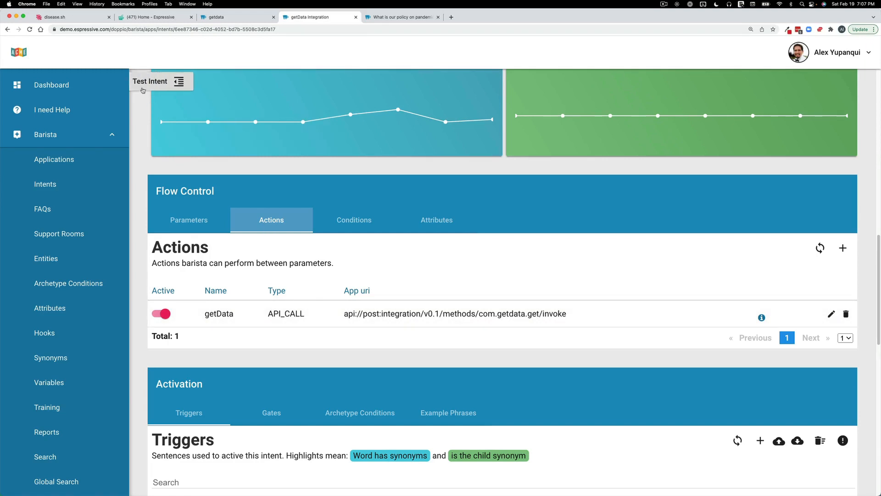
left_click(177, 90)
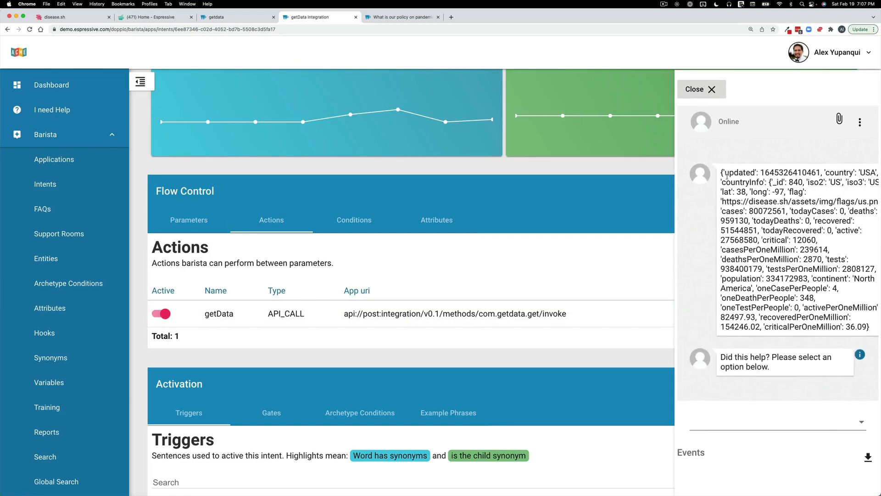
left_click_drag(721, 173, 868, 328)
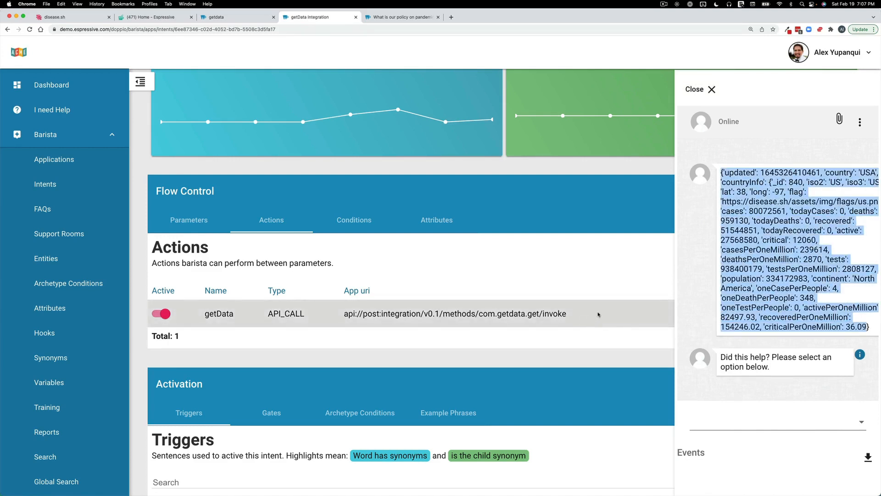
- Open a Get Help chat from the Espressive home page, send "getdata" and read the reply
left_click(152, 17)
left_click(74, 158)
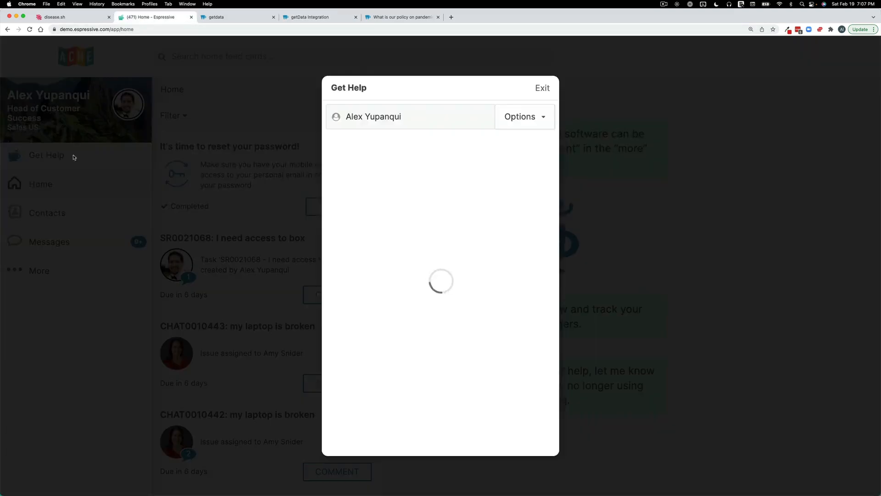
type("getdata")
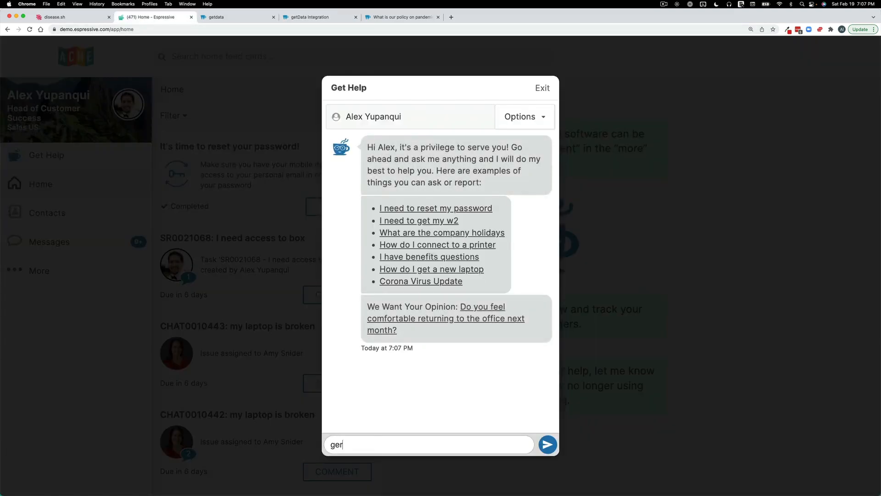
key("Return")
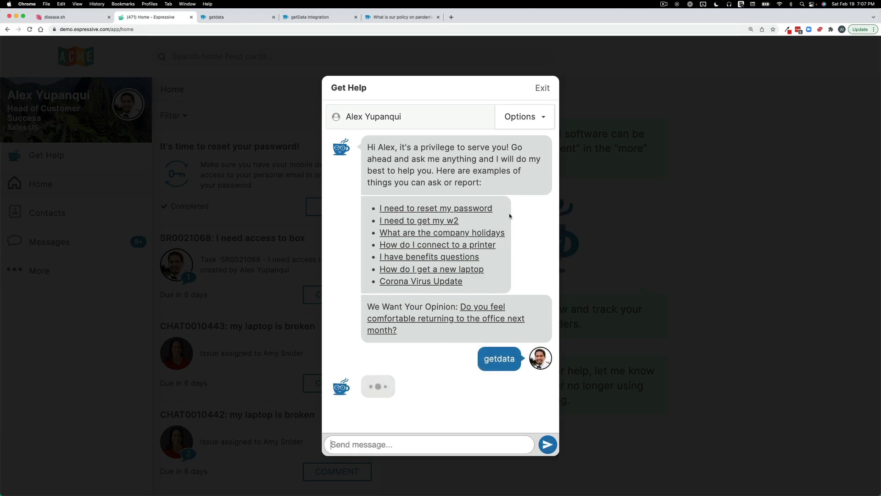
scroll(521, 261, "up", 2)
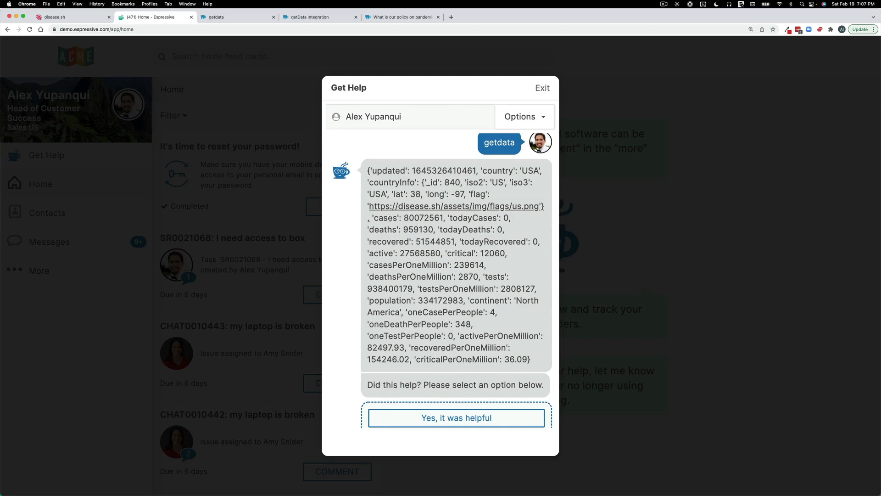
- Set the default value of the getData Integration intent's data parameter to {$!getData.data.result.cases} and save it
left_click(243, 18)
scroll(494, 279, "down", 4)
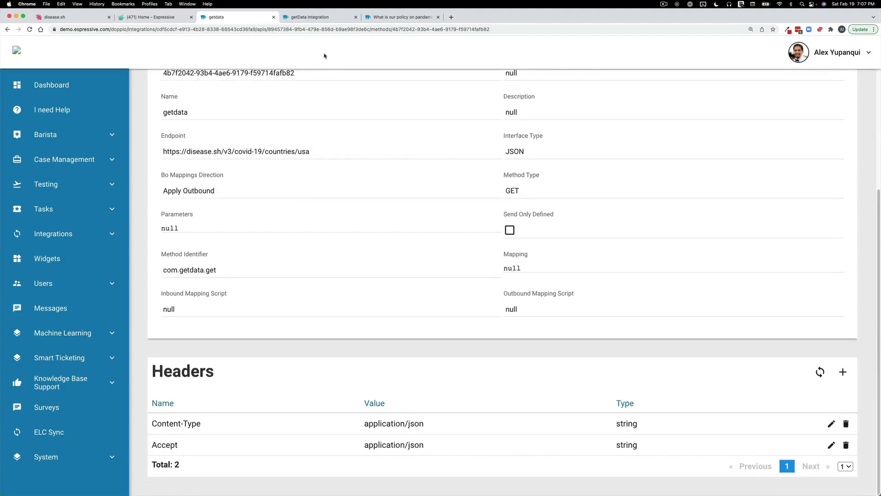
left_click(317, 20)
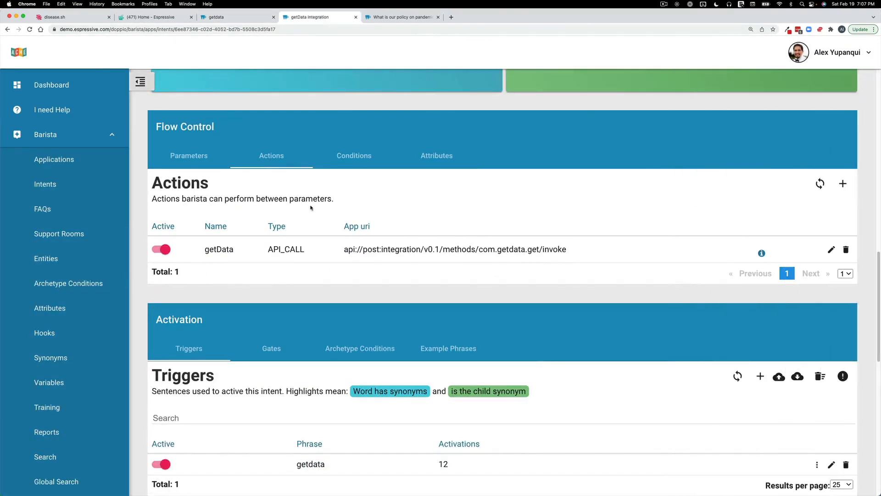
left_click(188, 155)
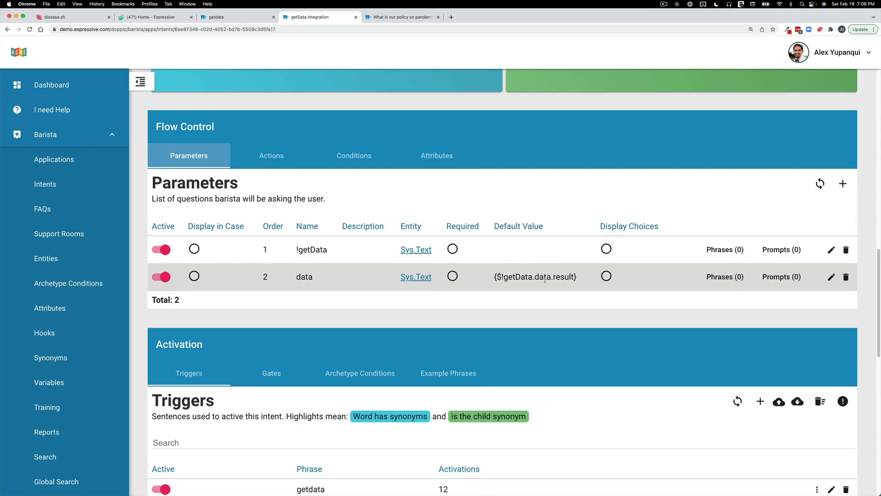
left_click(831, 277)
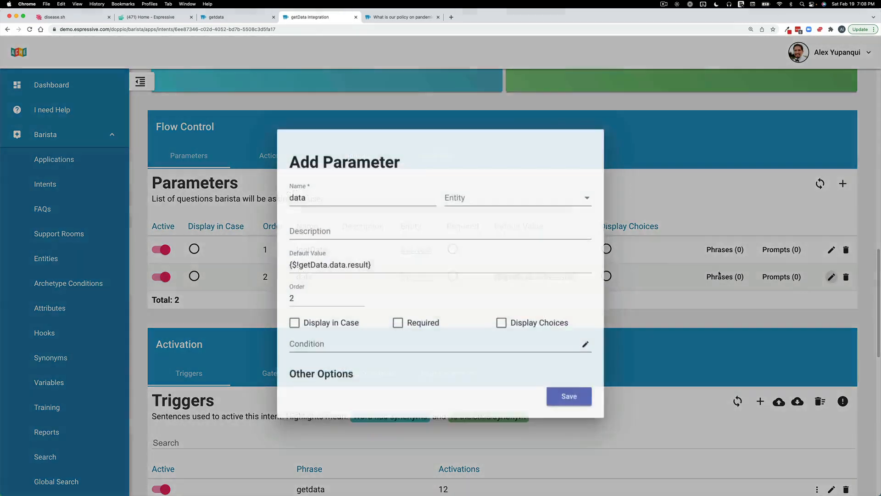
left_click(395, 254)
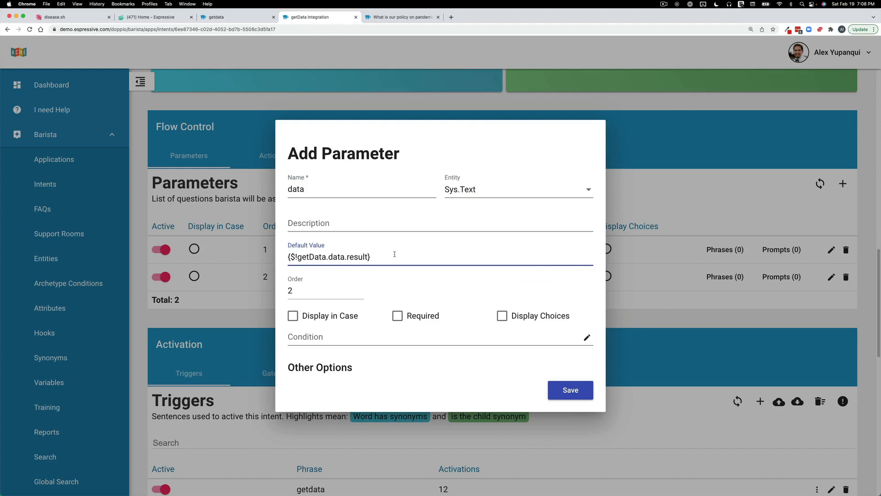
type(". cases")
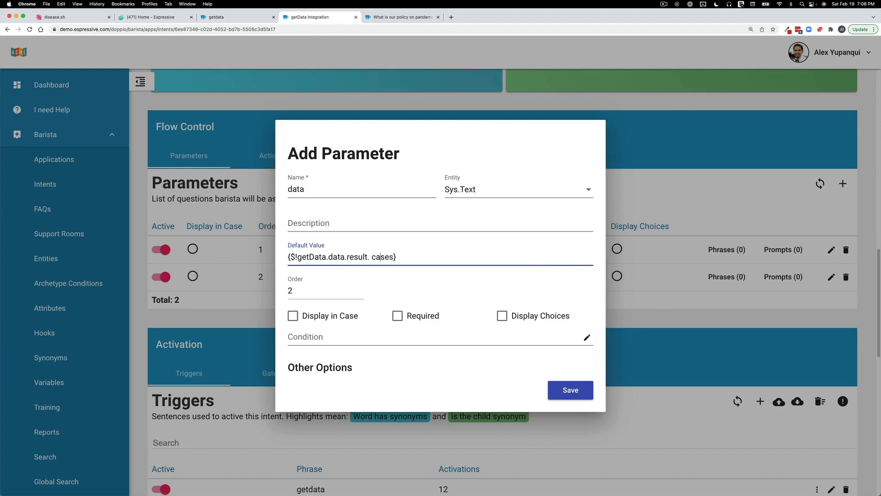
key("BackSpace")
left_click(586, 394)
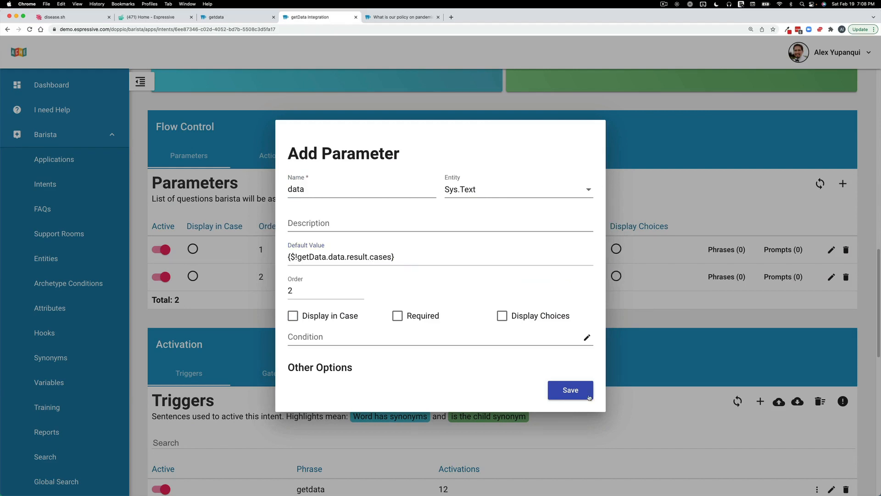
- Run the intent test with the updated data parameter, highlight the returned value and close the test
left_click(153, 87)
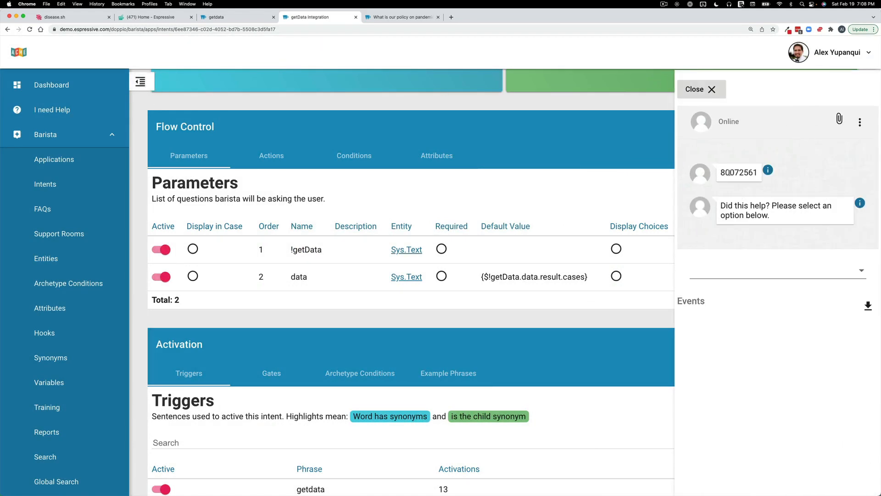
left_click_drag(721, 172, 758, 173)
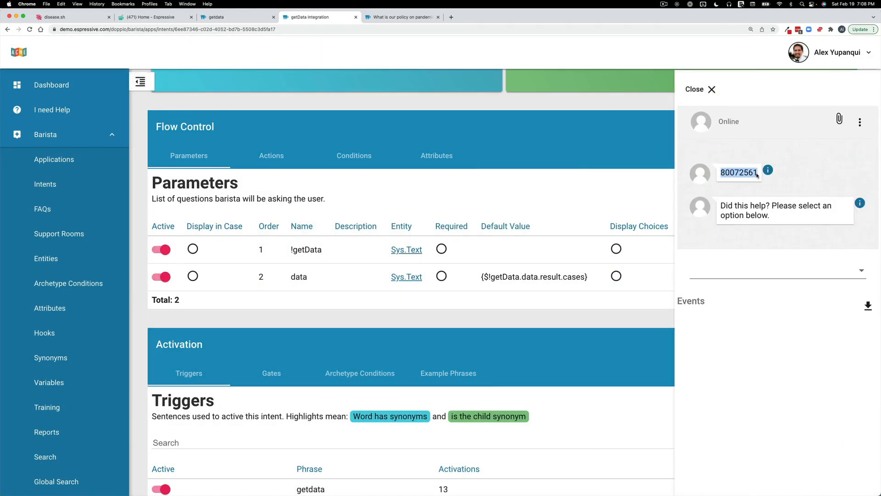
left_click(702, 96)
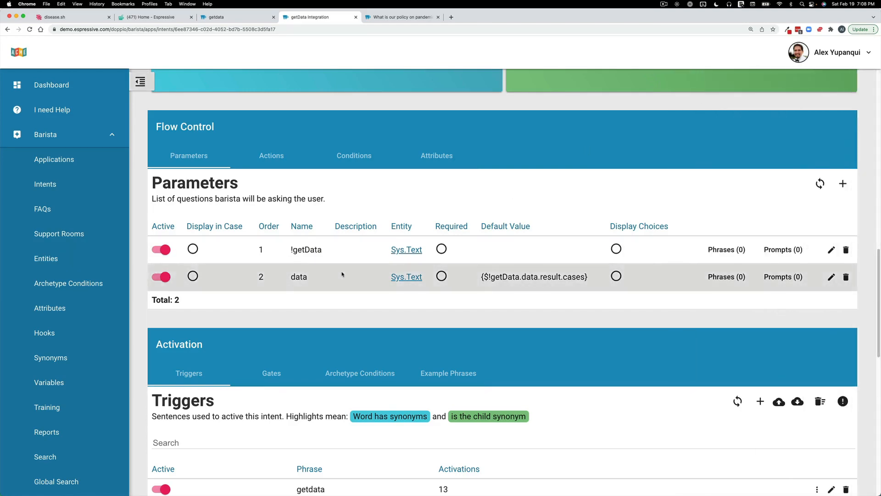
- Change the default response phrase to "The number of open cases is {$data}" and save it
scroll(358, 276, "down", 10)
scroll(342, 275, "down", 2)
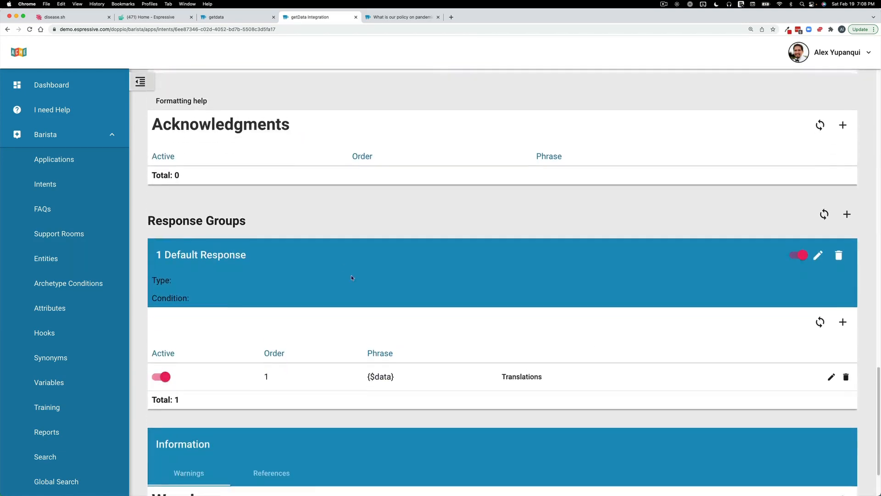
left_click(832, 374)
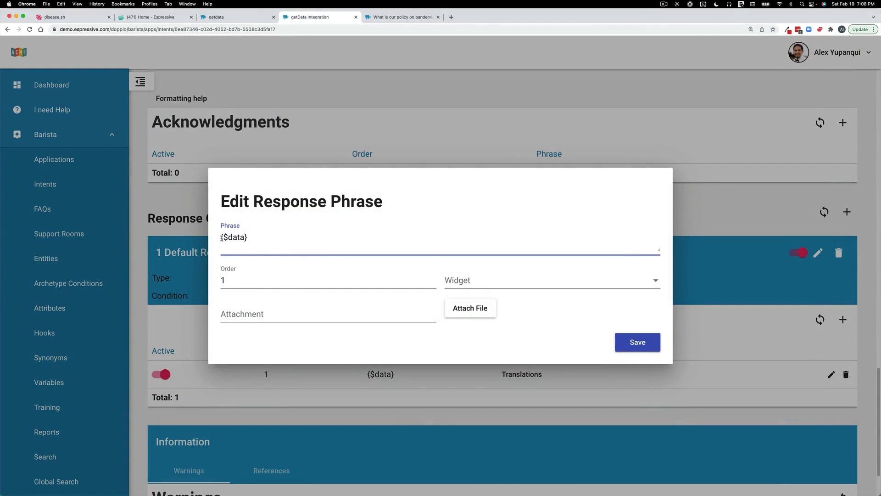
left_click(222, 237)
type("The number of open ")
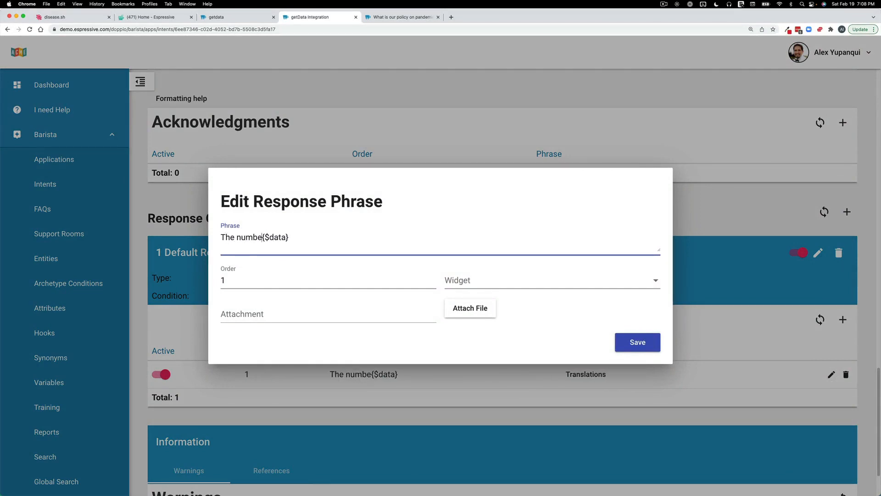
type("cases i")
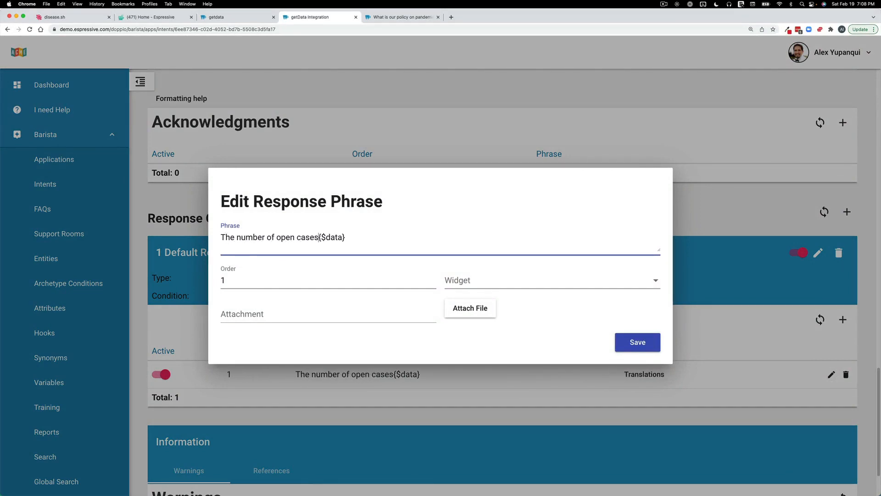
type("s")
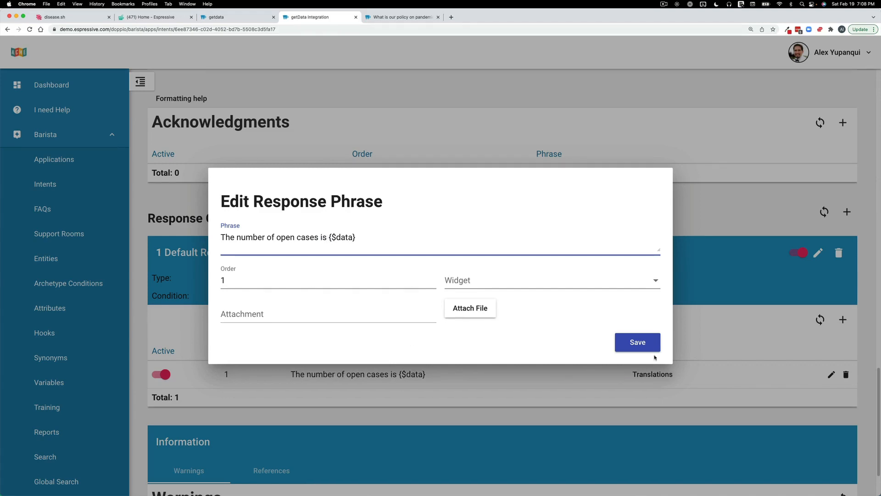
left_click(645, 344)
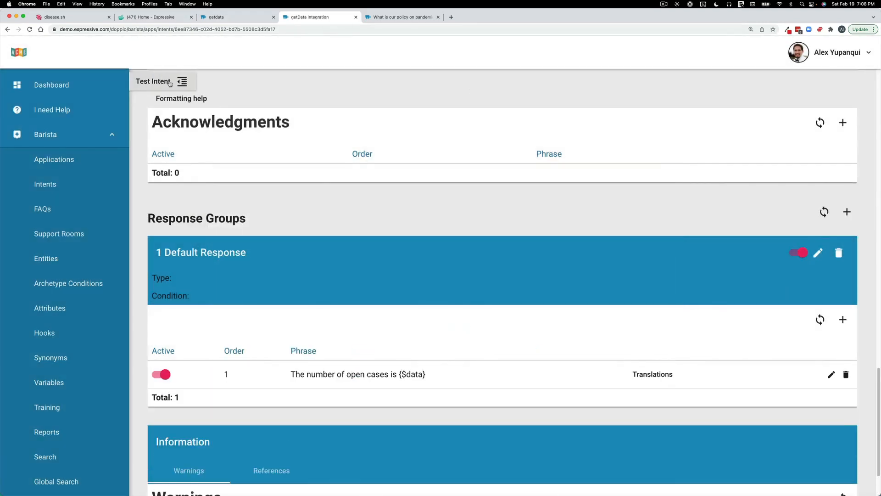
- Test the getData Integration intent, and send "what is the latest covid info" in the Get Help chat on the Espressive home page
left_click(170, 83)
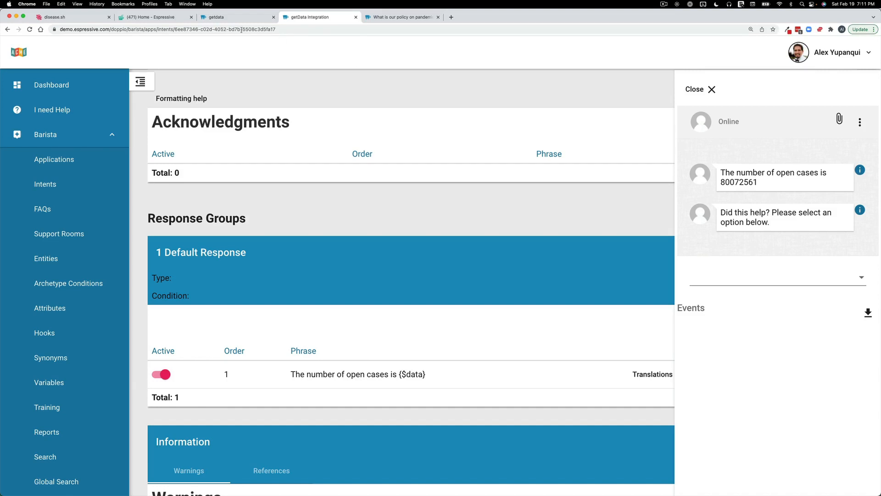
left_click(184, 18)
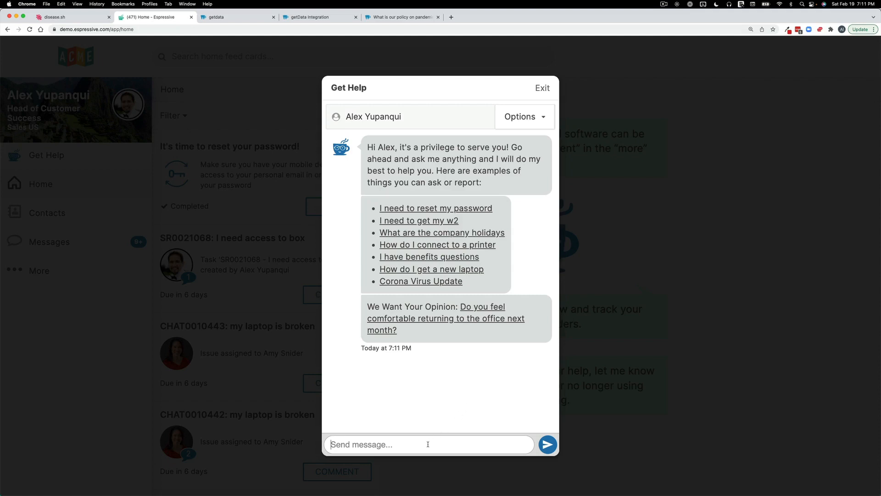
type("what all he")
key("BackSpace")
key("BackSpace")
key("BackSpace")
key("BackSpace")
key("BackSpace")
key("BackSpace")
type("is the latest vo")
key("BackSpace")
key("BackSpace")
type("covid info")
key("Return")
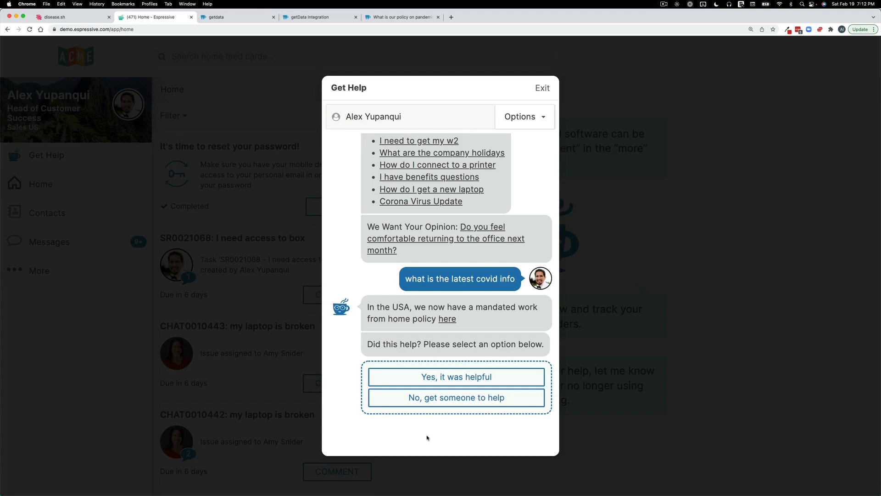
- Open the "What is our policy on pandemic issues" intent, run its intent test and close the test
left_click(401, 20)
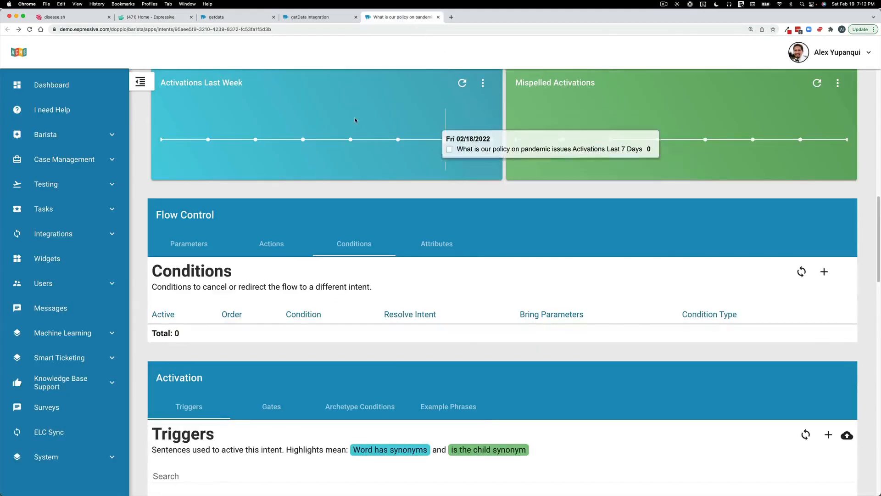
scroll(246, 131, "up", 15)
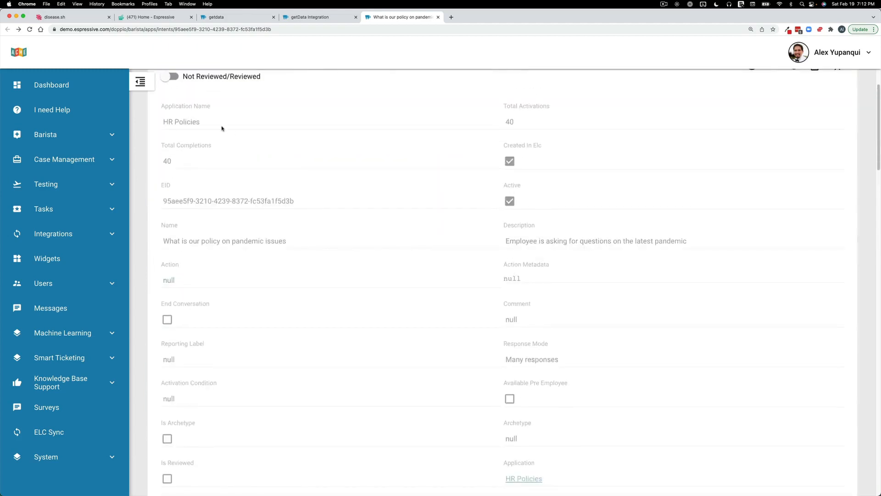
left_click(141, 82)
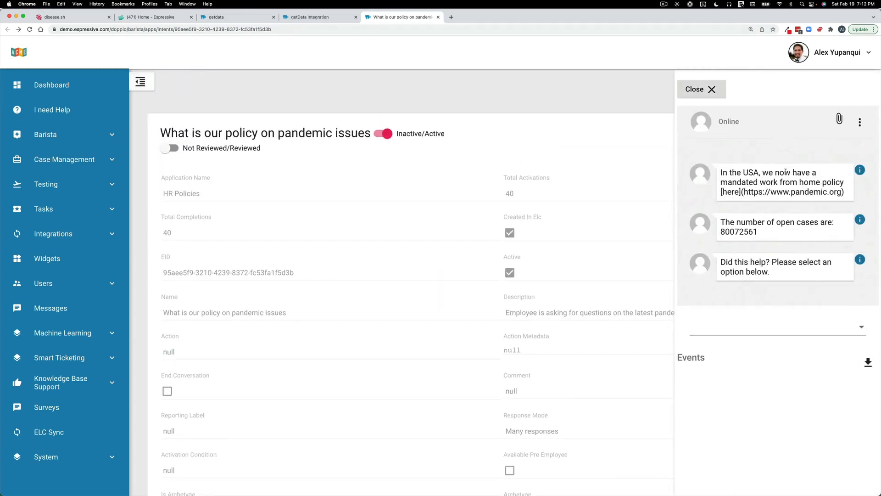
left_click(695, 89)
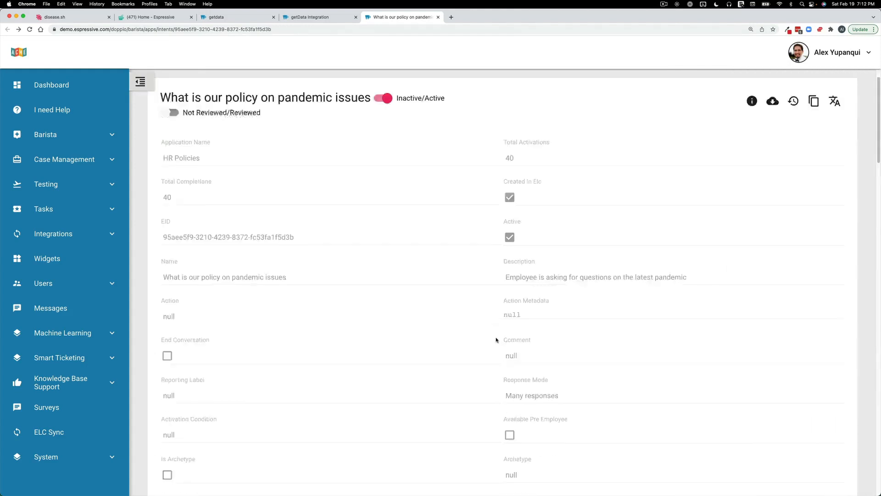
- Add and save an On Complete condition on the pandemic policy intent that resolves to getData Integration - FAQs, and test the intent
scroll(370, 302, "down", 10)
left_click(825, 314)
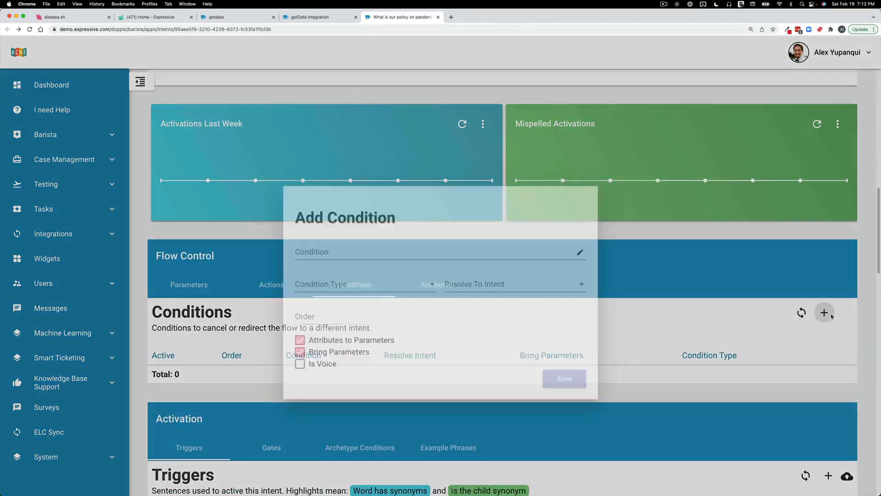
left_click(376, 263)
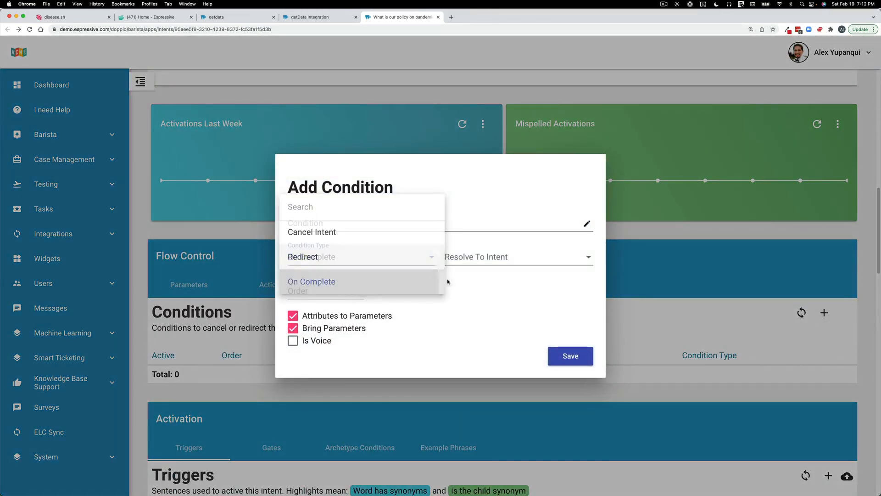
left_click(317, 280)
left_click(497, 260)
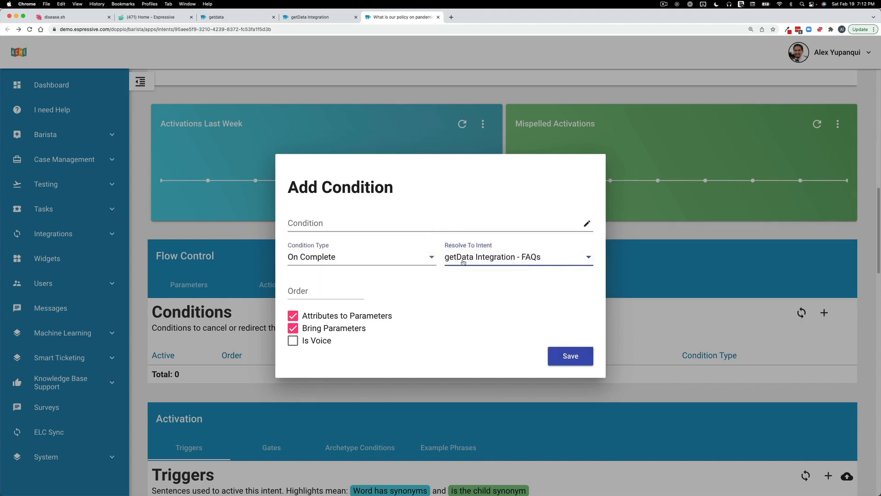
left_click(571, 357)
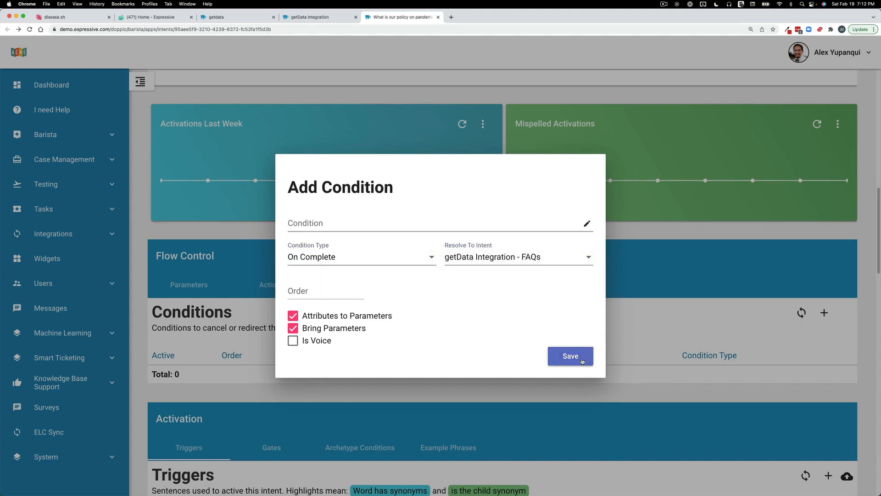
left_click(144, 83)
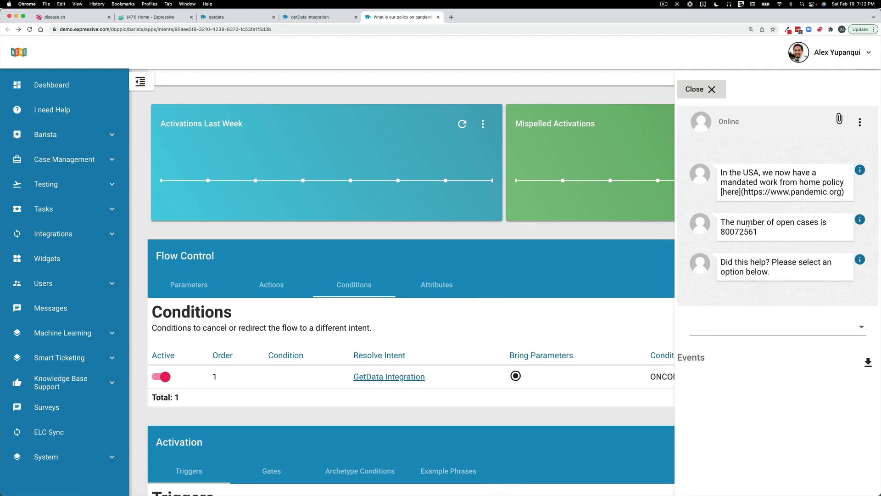
- Start a new Get Help chat and send "hi, is the office open right now or is it closed because of the pandemic?"
left_click(151, 17)
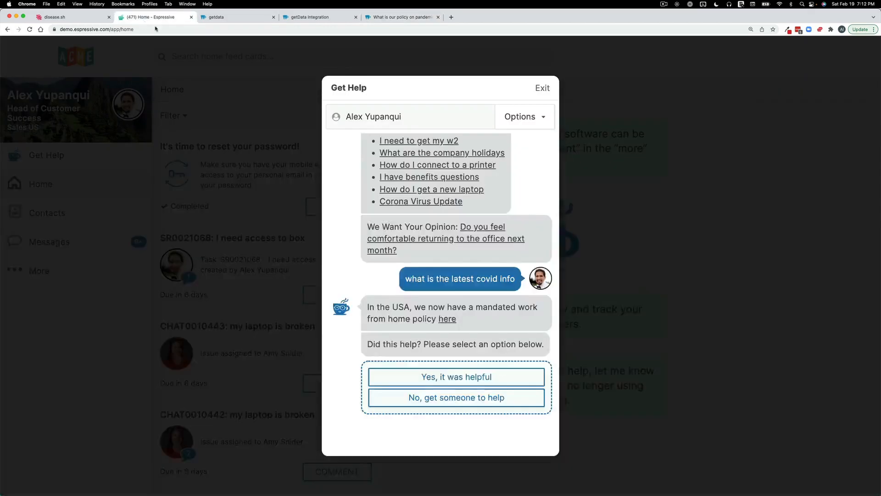
left_click(147, 146)
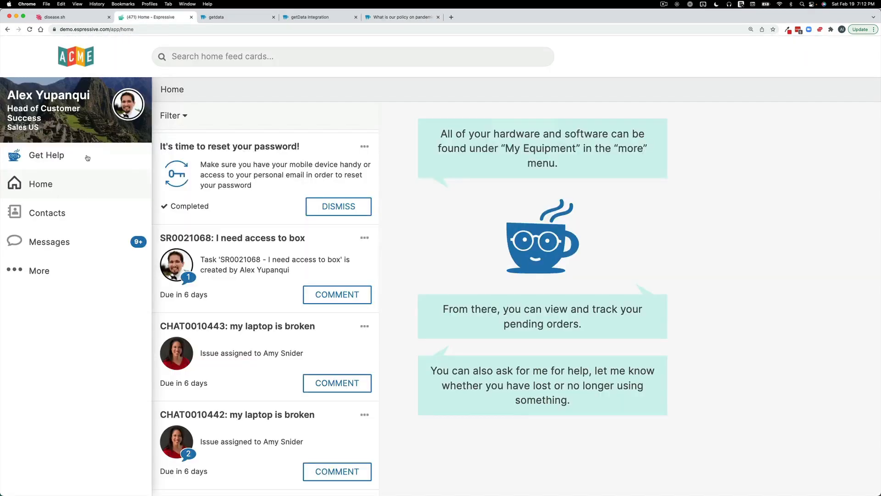
left_click(87, 158)
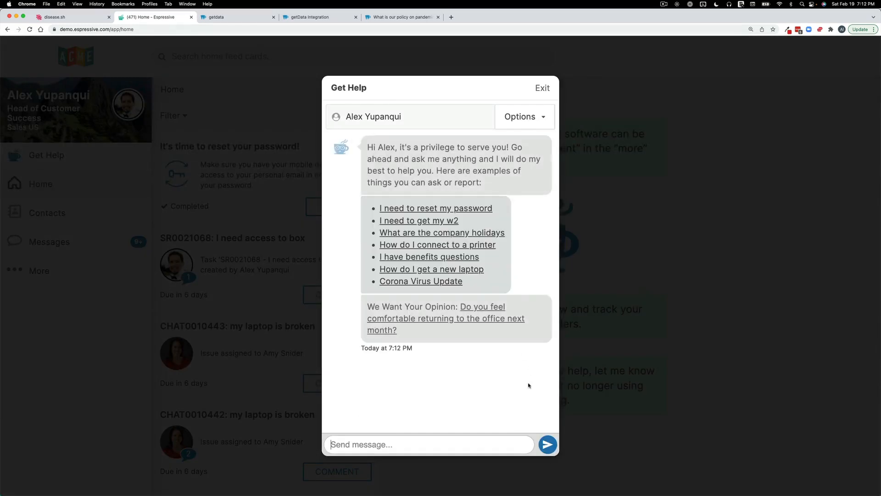
type("hi, is")
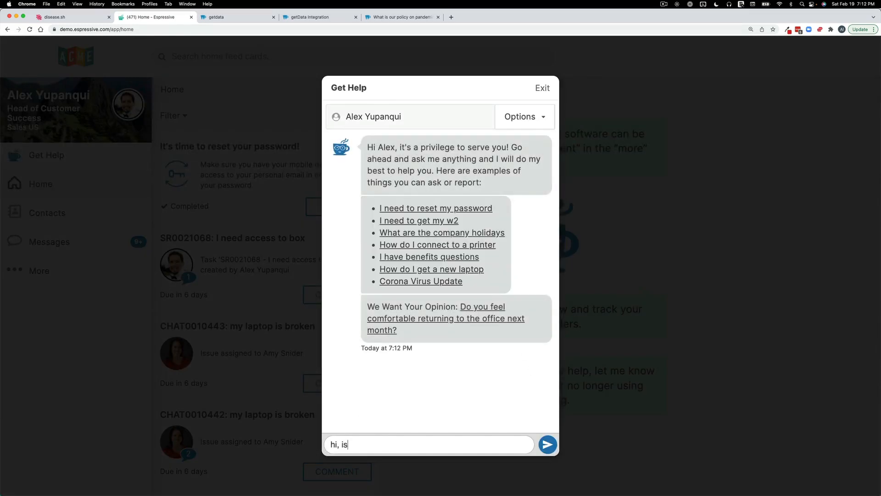
type(" the office open right now ")
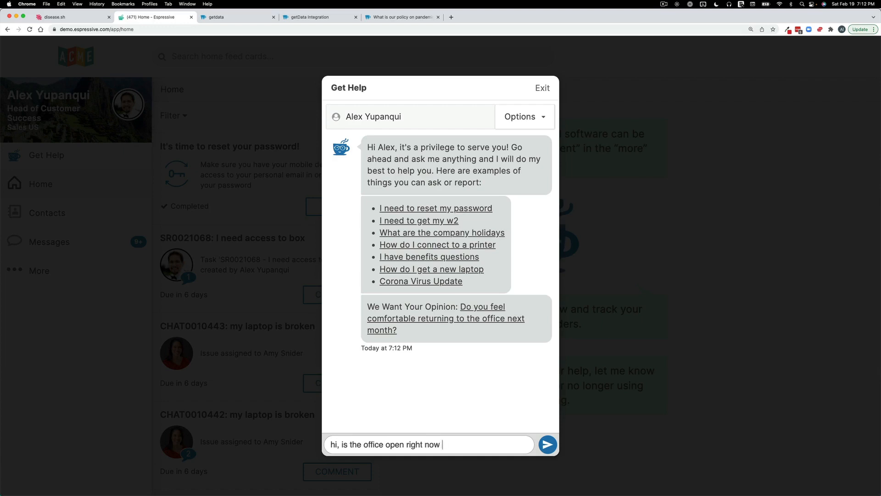
type("or is it closed because of th")
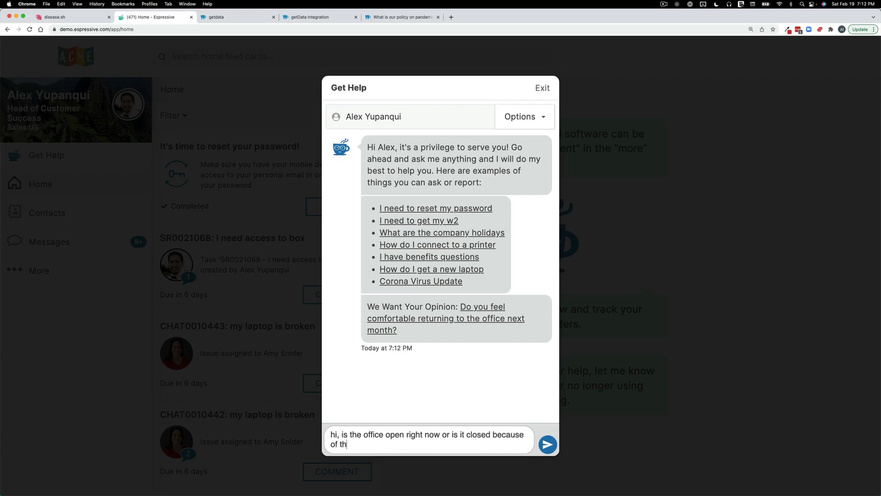
type("e pandemic?")
key("Return")
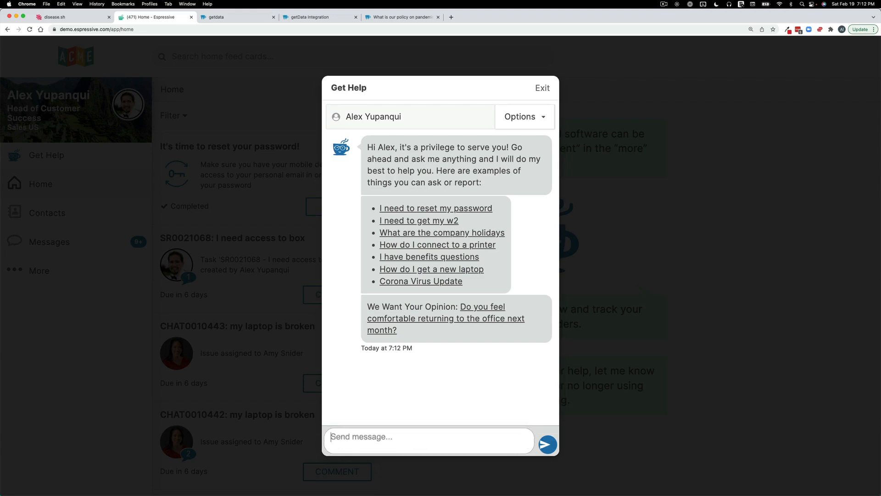